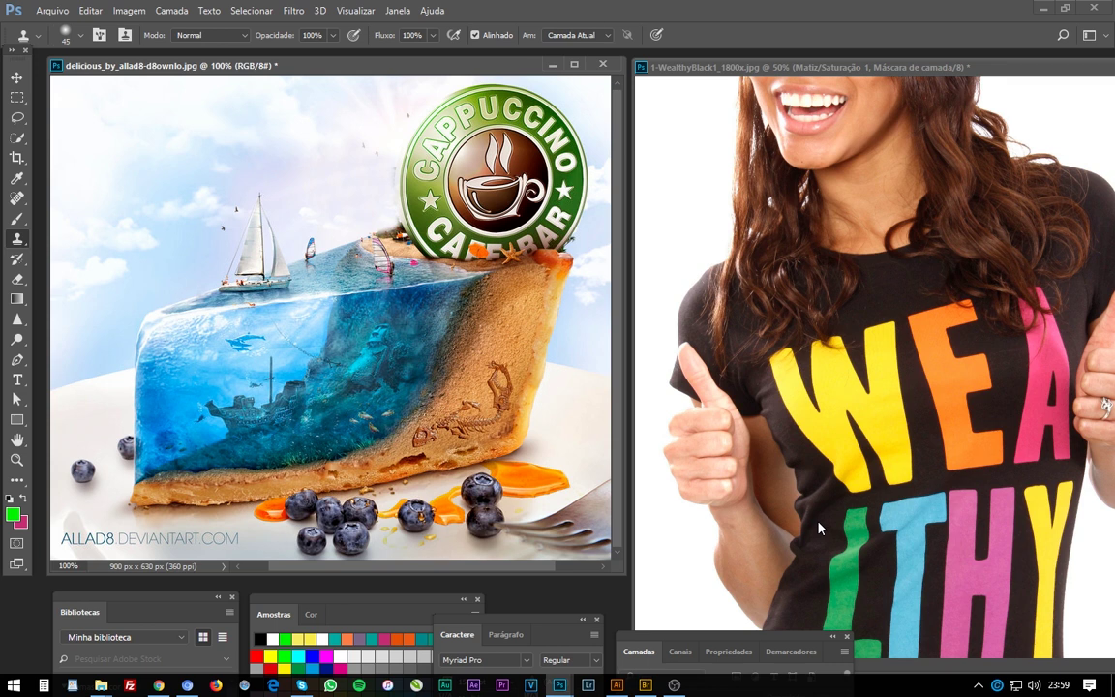
- Expand the Camadas panel to show the cake image's Plano de Fundo layer
mouse_move(729, 638)
mouse_down()
mouse_move(748, 371)
mouse_move(747, 451)
mouse_up()
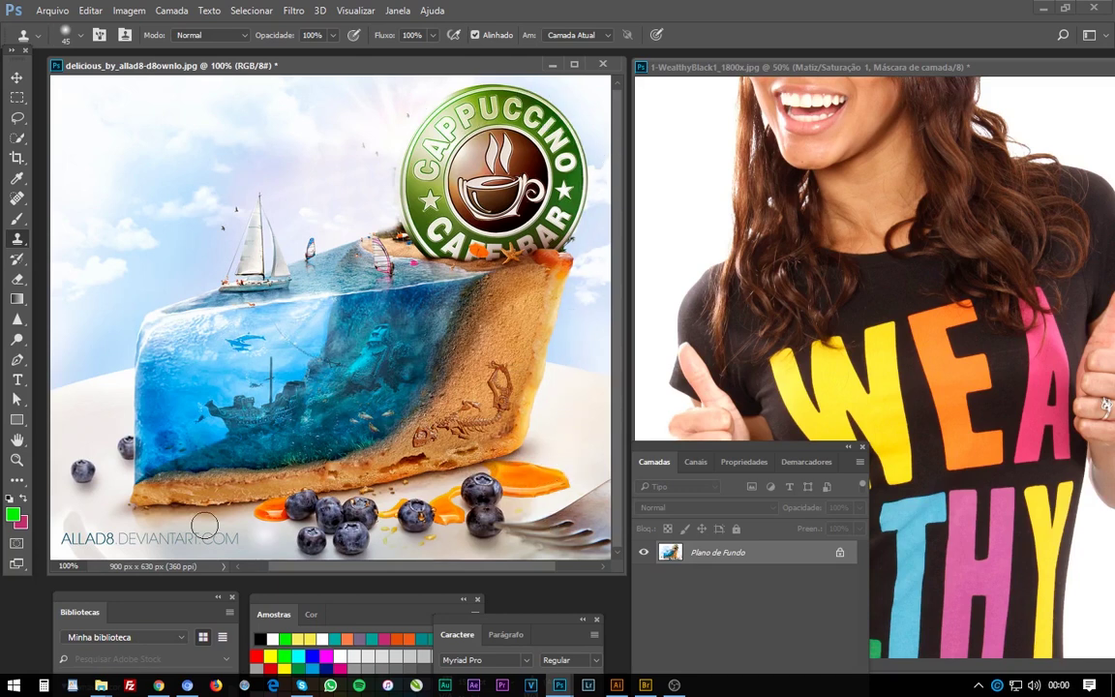
- Add a Matiz/Saturação adjustment layer above the cake image's Plano de Fundo
click(406, 368)
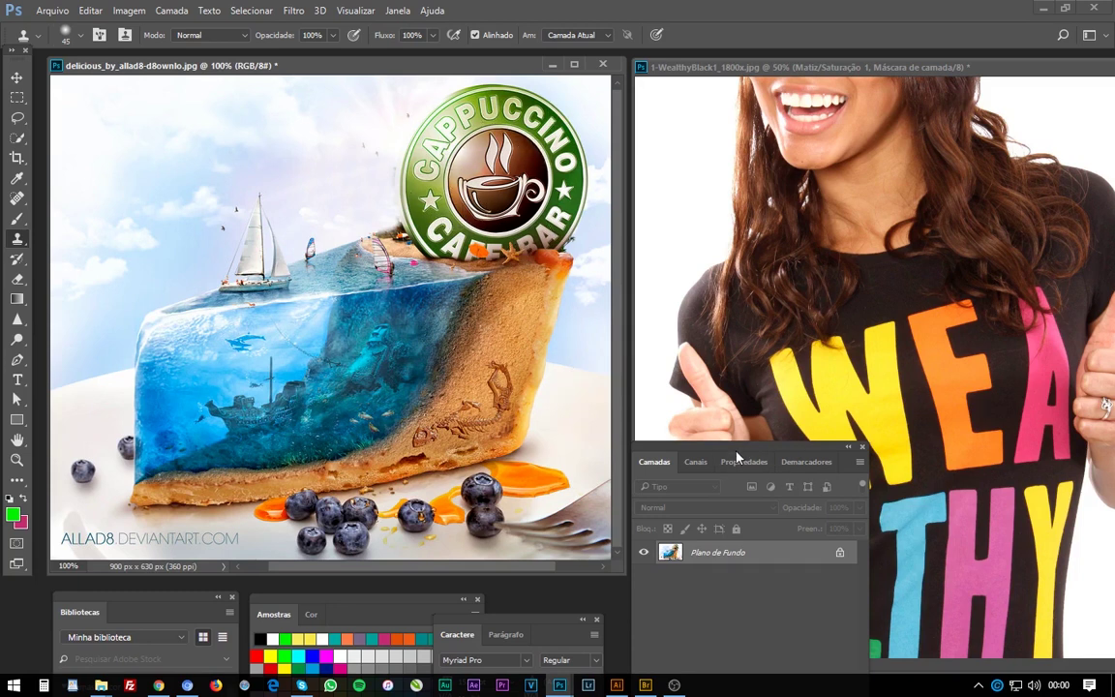
drag(737, 456, 745, 267)
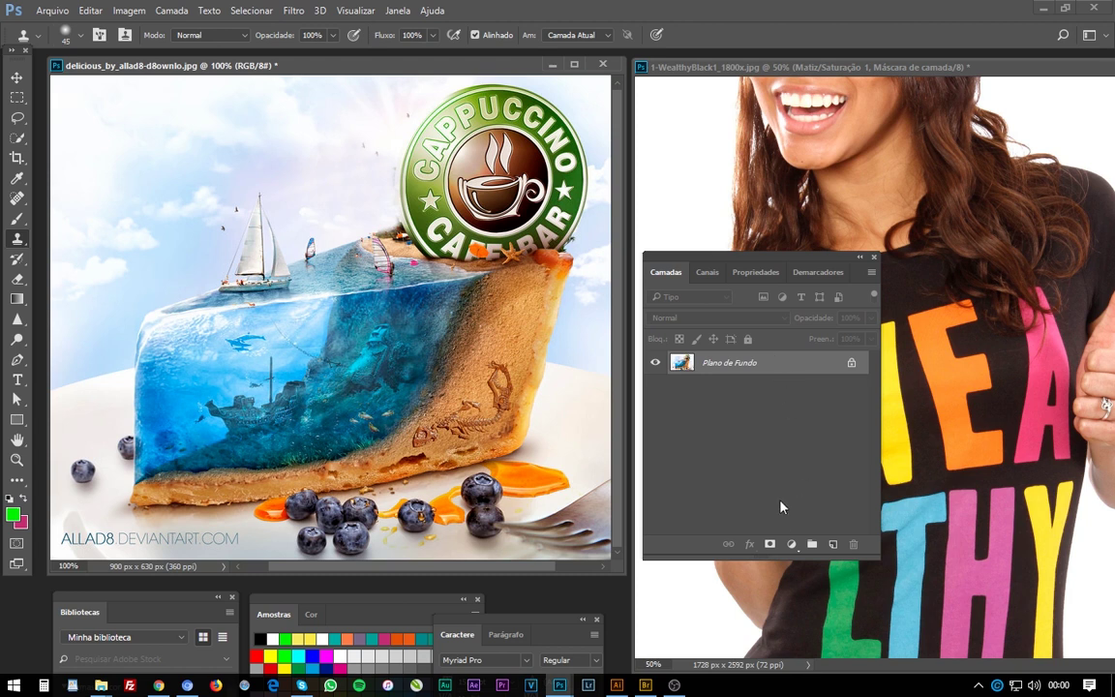
click(791, 544)
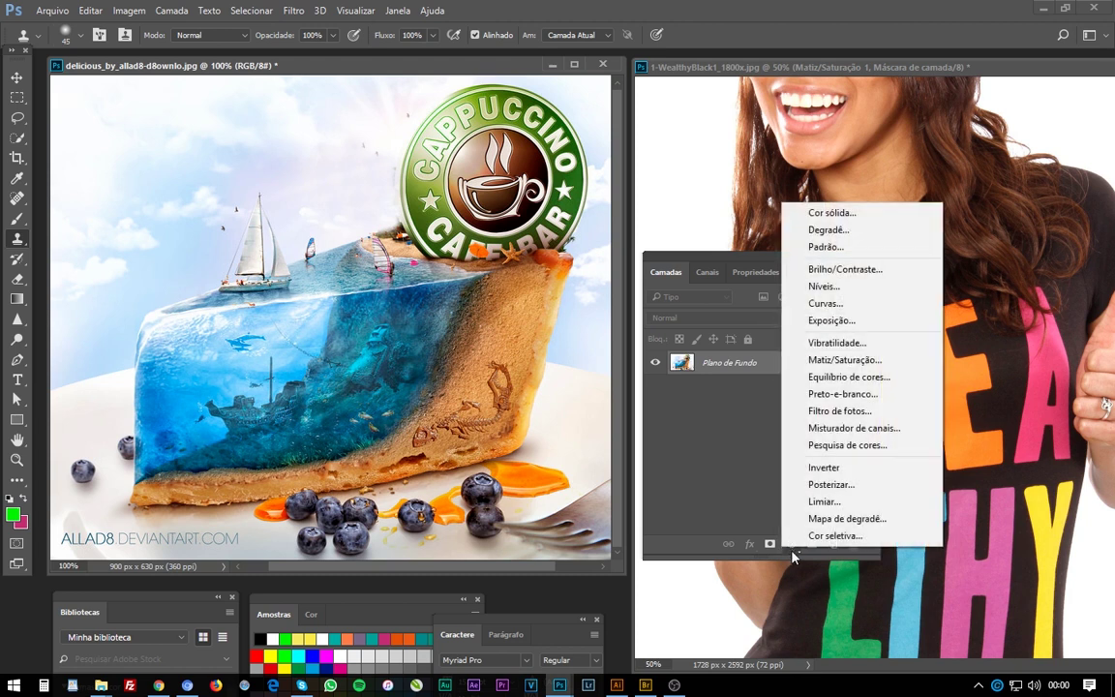
click(779, 540)
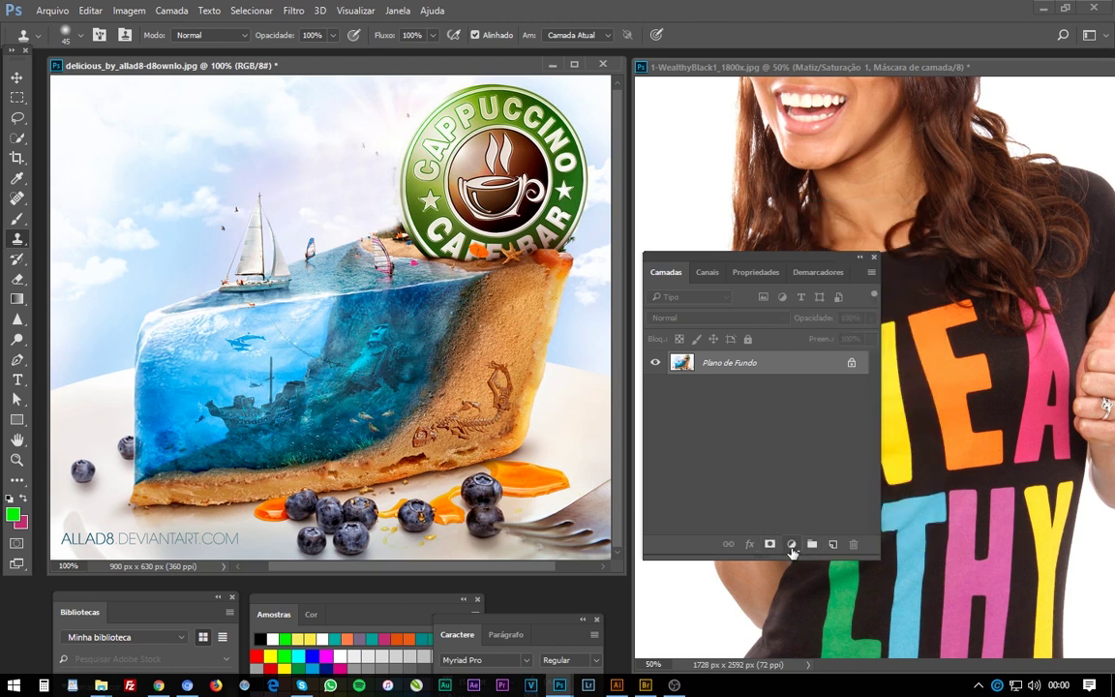
click(791, 550)
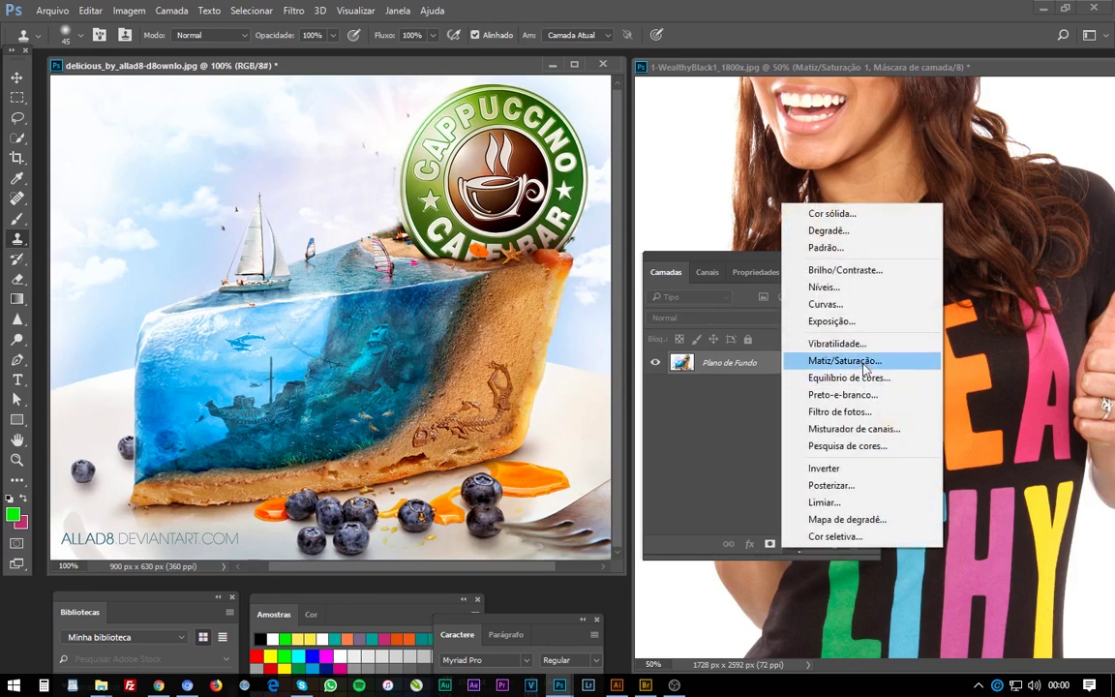
click(864, 361)
- Preview the Matiz slider, leave hue at 0, and enable the on-image targeted-adjustment tool
drag(777, 262, 775, 353)
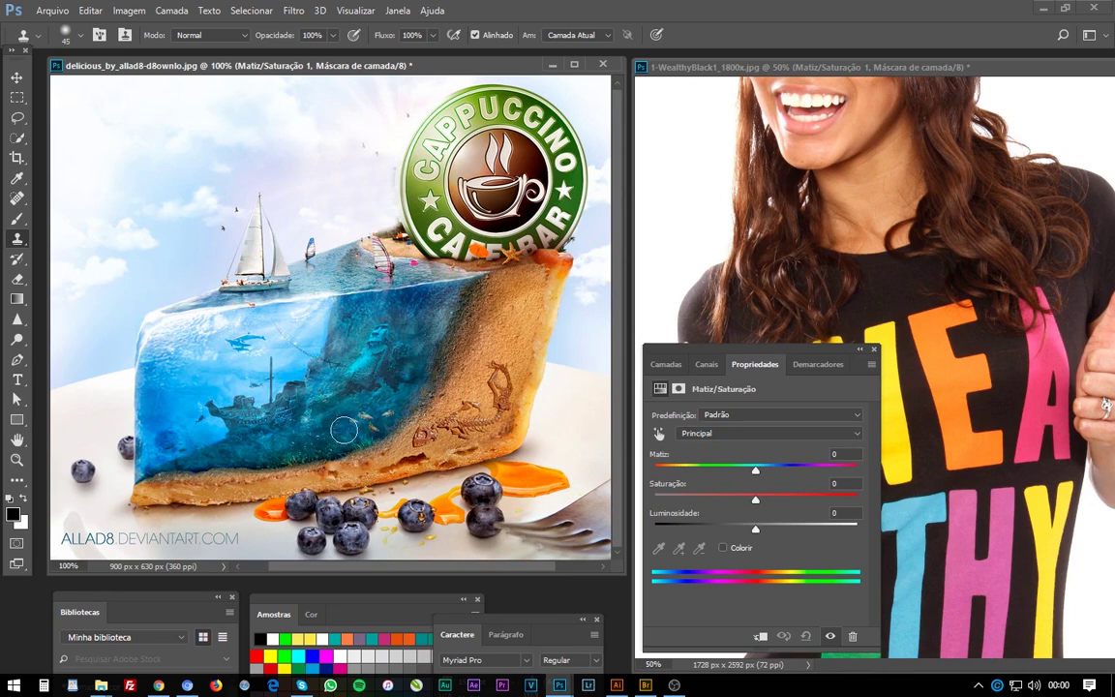
drag(766, 351, 766, 323)
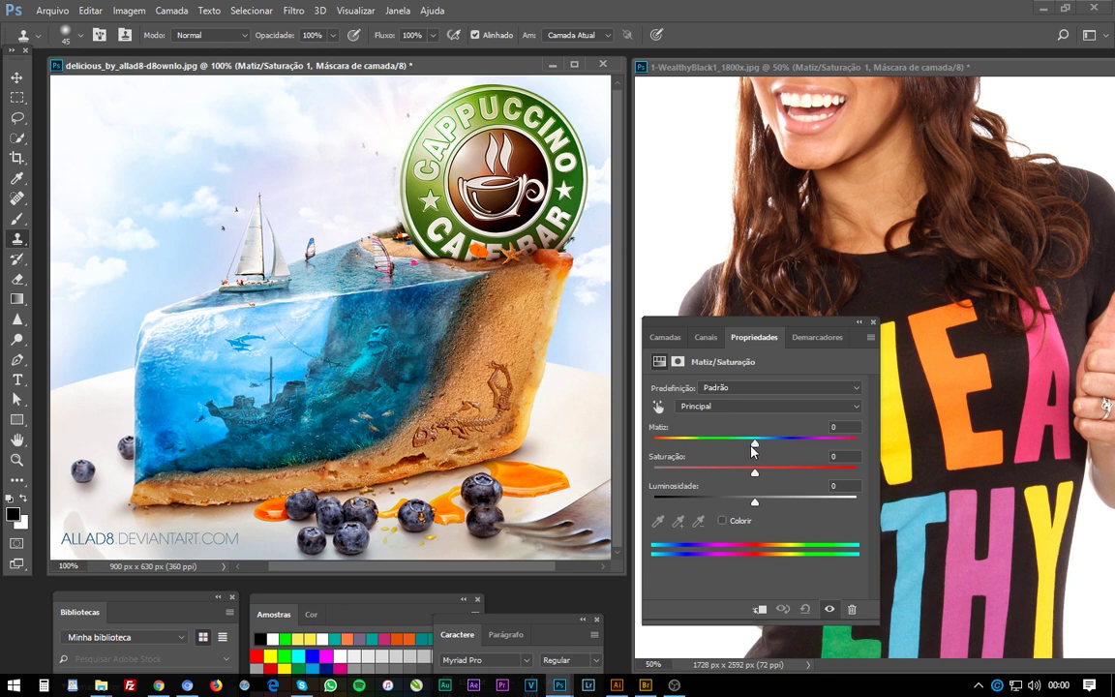
mouse_move(754, 449)
mouse_down()
mouse_move(849, 445)
mouse_move(757, 462)
mouse_up()
click(658, 407)
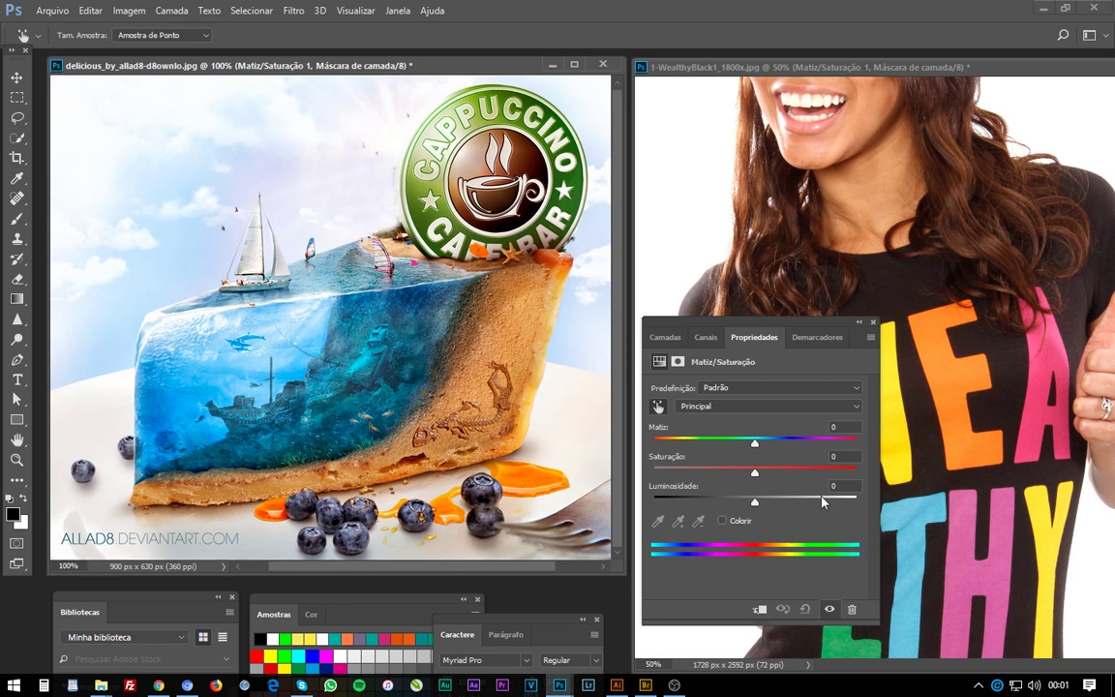
- Sample the logo's green ring to target Verdes and set Matiz to -158
click(578, 176)
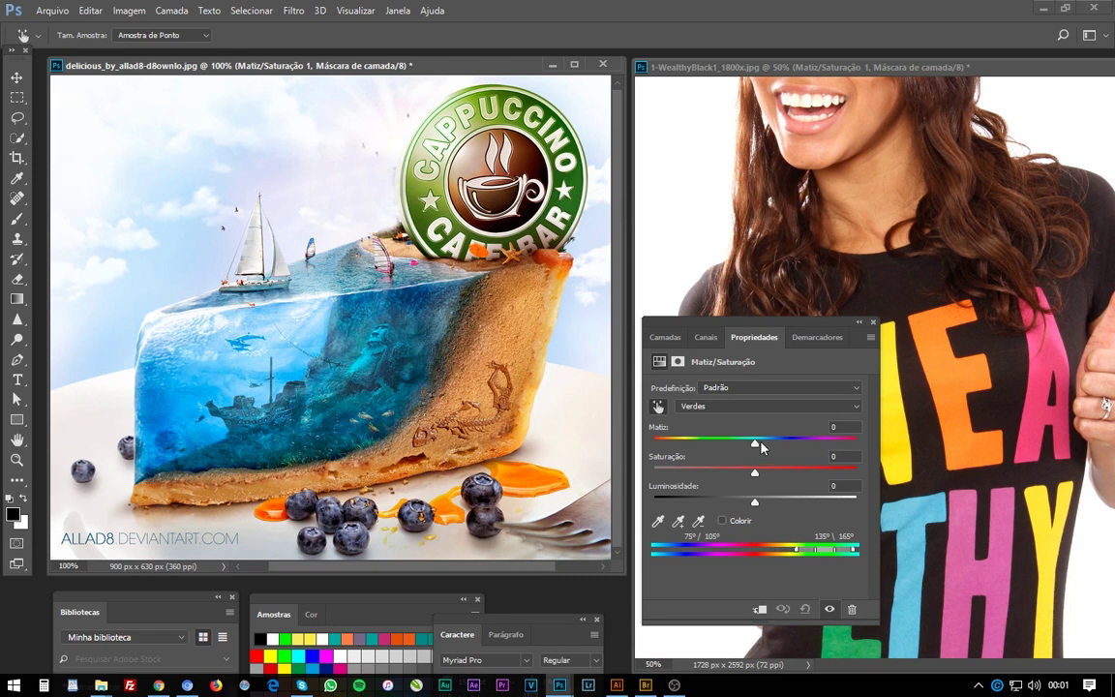
drag(756, 445, 663, 445)
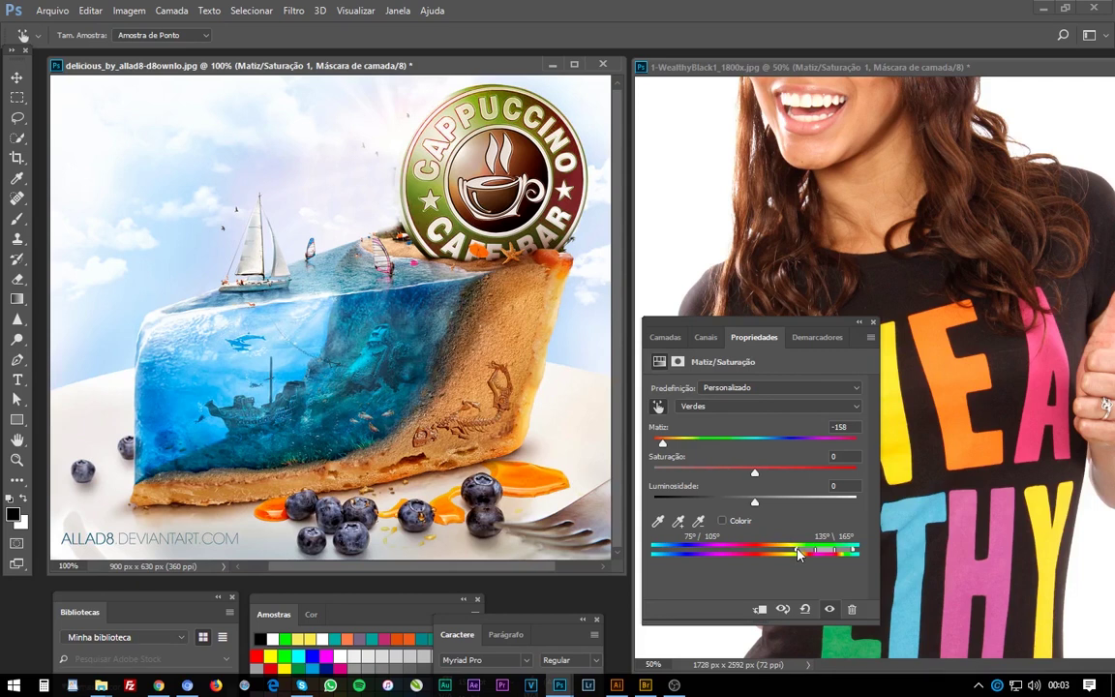
- Extend the Verdes range's lower falloff to 41° so only the logo turns pink
drag(798, 553, 788, 553)
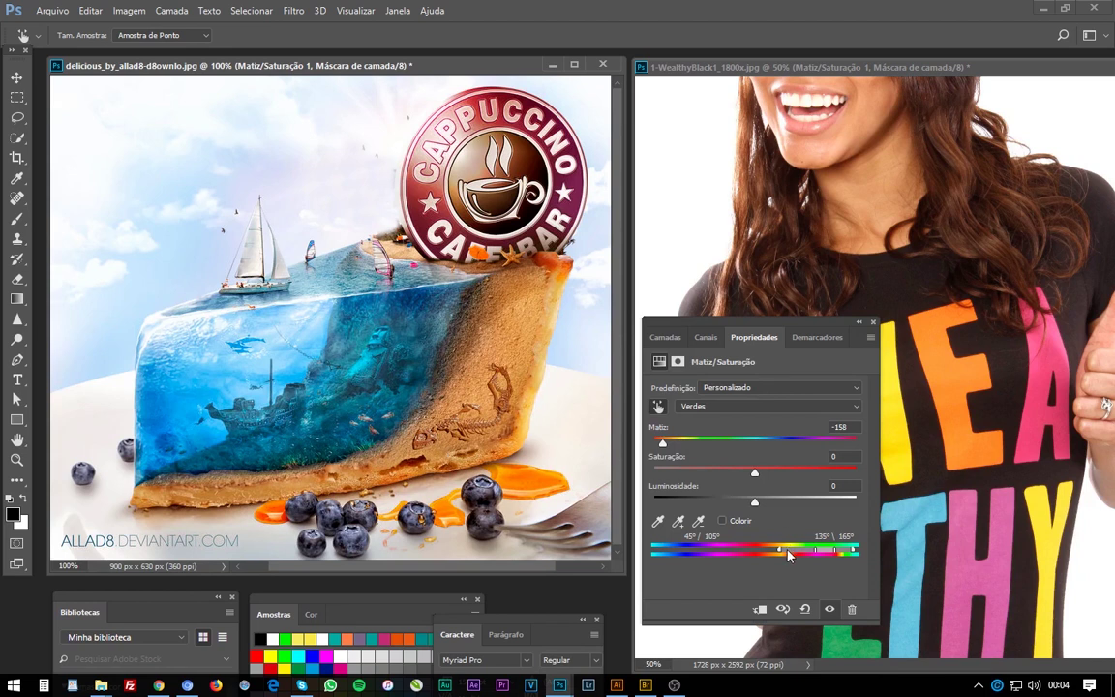
drag(780, 552, 769, 553)
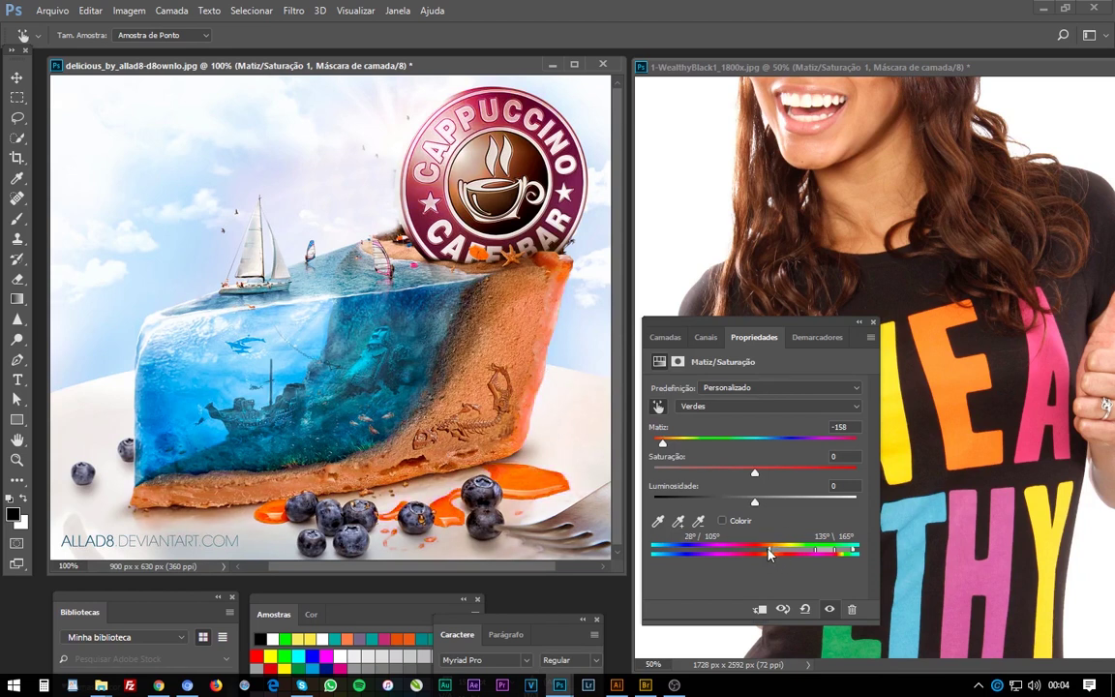
drag(770, 553, 777, 553)
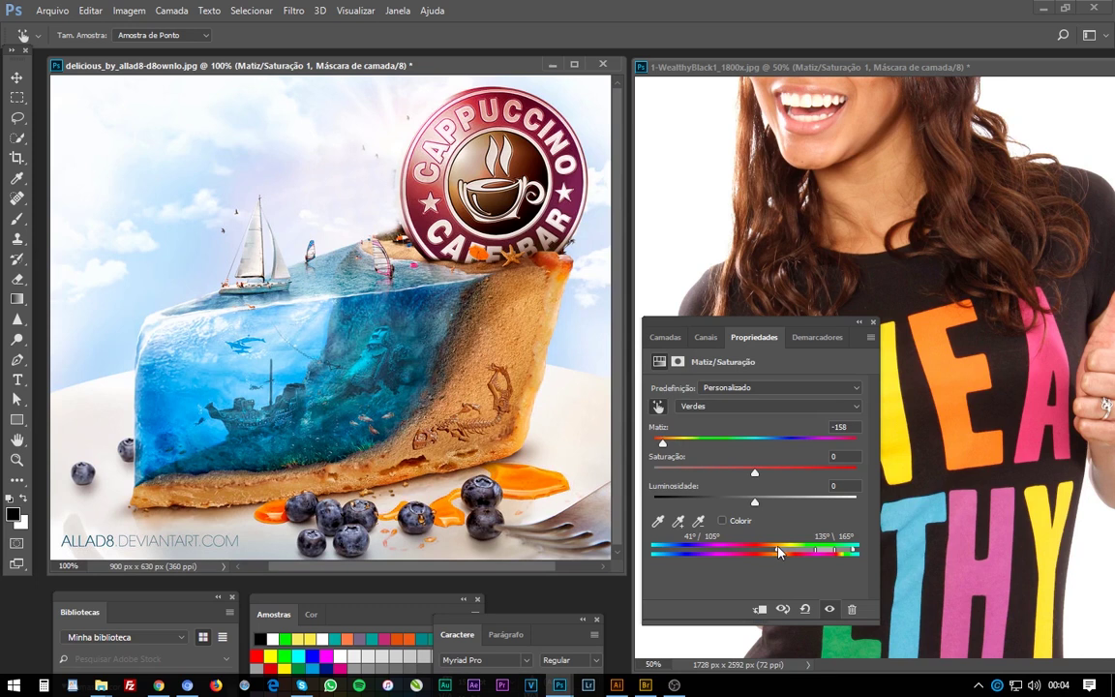
mouse_move(780, 553)
mouse_down()
mouse_move(761, 554)
mouse_move(780, 552)
mouse_up()
drag(785, 553, 780, 554)
mouse_move(768, 323)
mouse_down()
mouse_move(760, 383)
mouse_move(762, 355)
mouse_up()
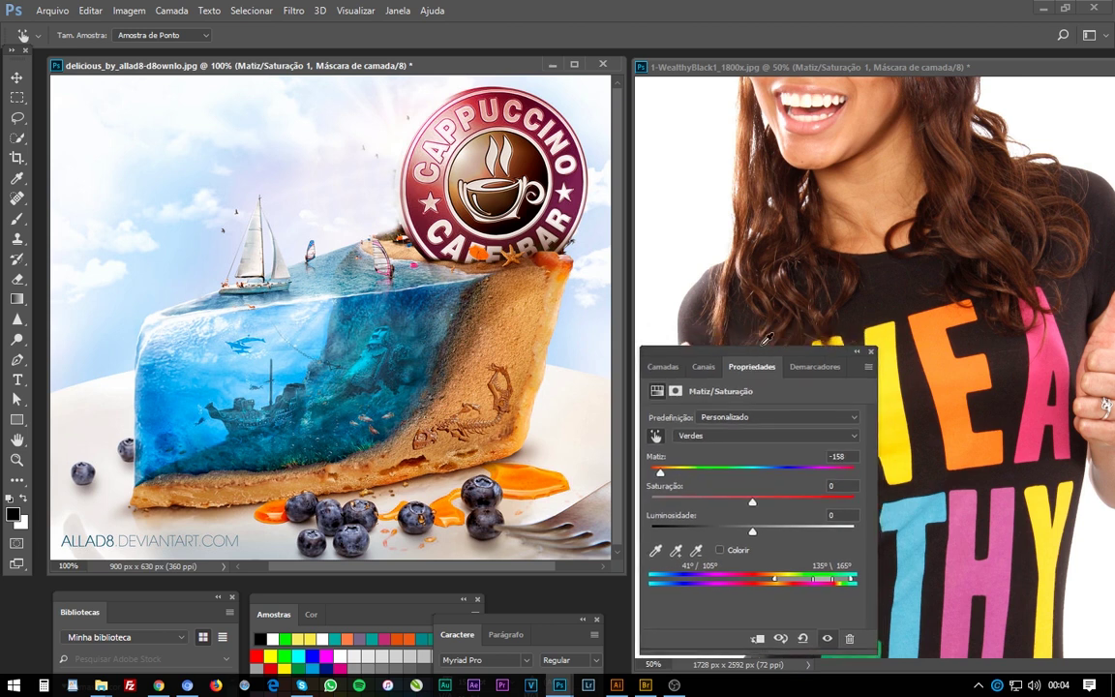
- Return to the Camadas list and drag Matiz/Saturação 1 toward the trash
mouse_move(792, 359)
mouse_down()
mouse_move(513, 295)
mouse_move(541, 296)
mouse_up()
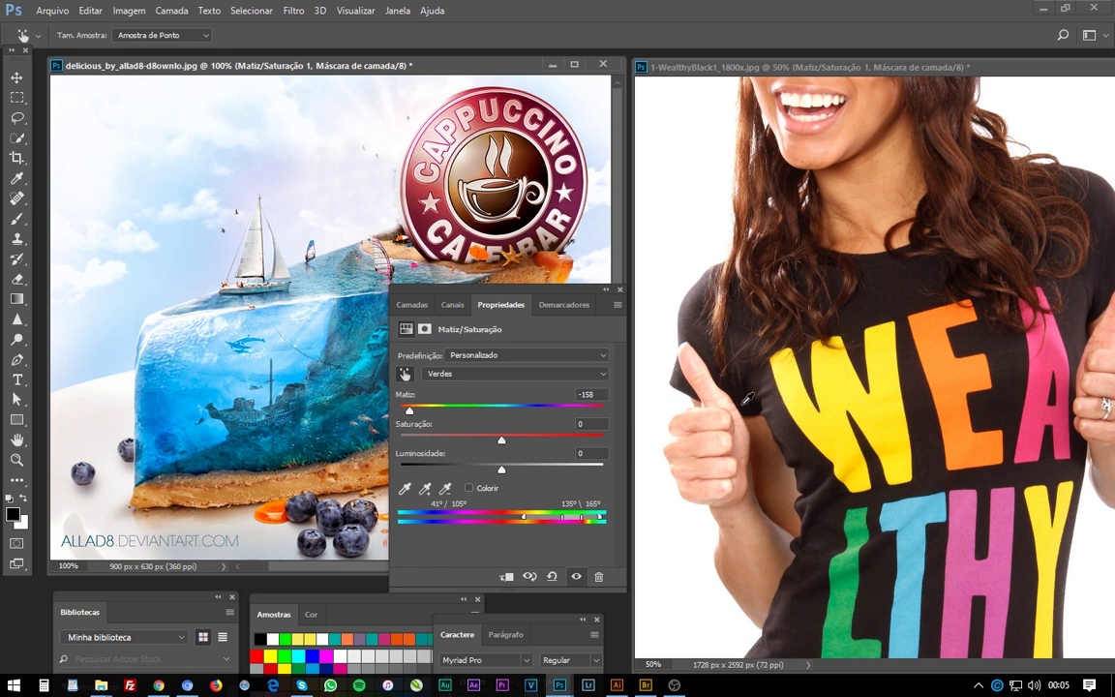
click(417, 306)
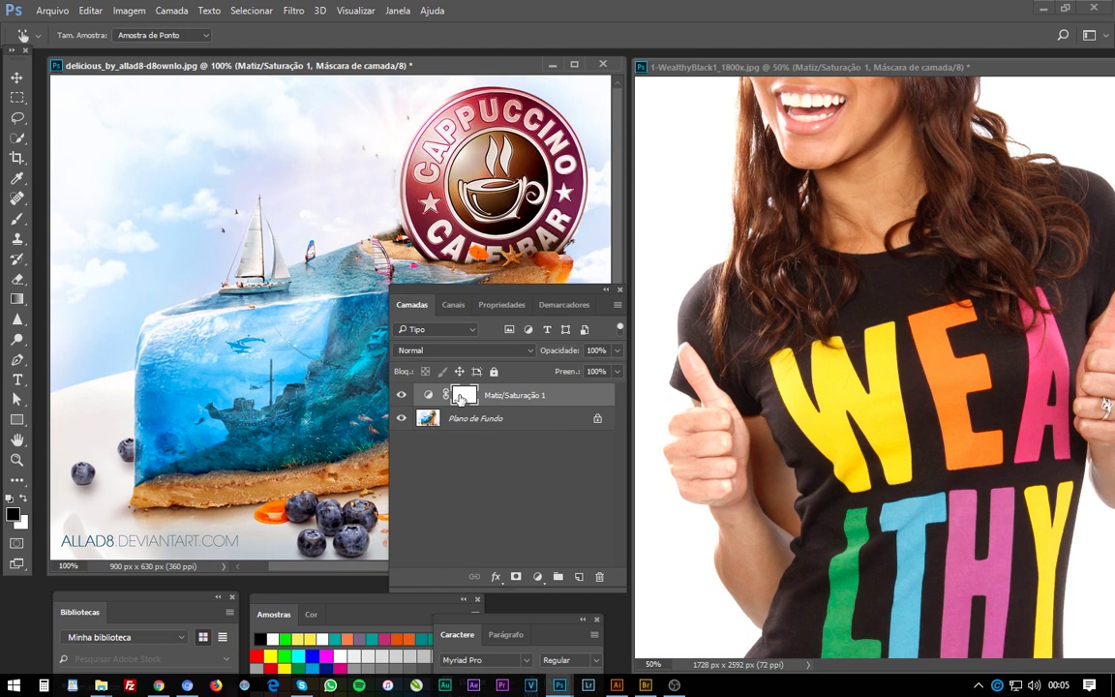
drag(513, 395, 600, 576)
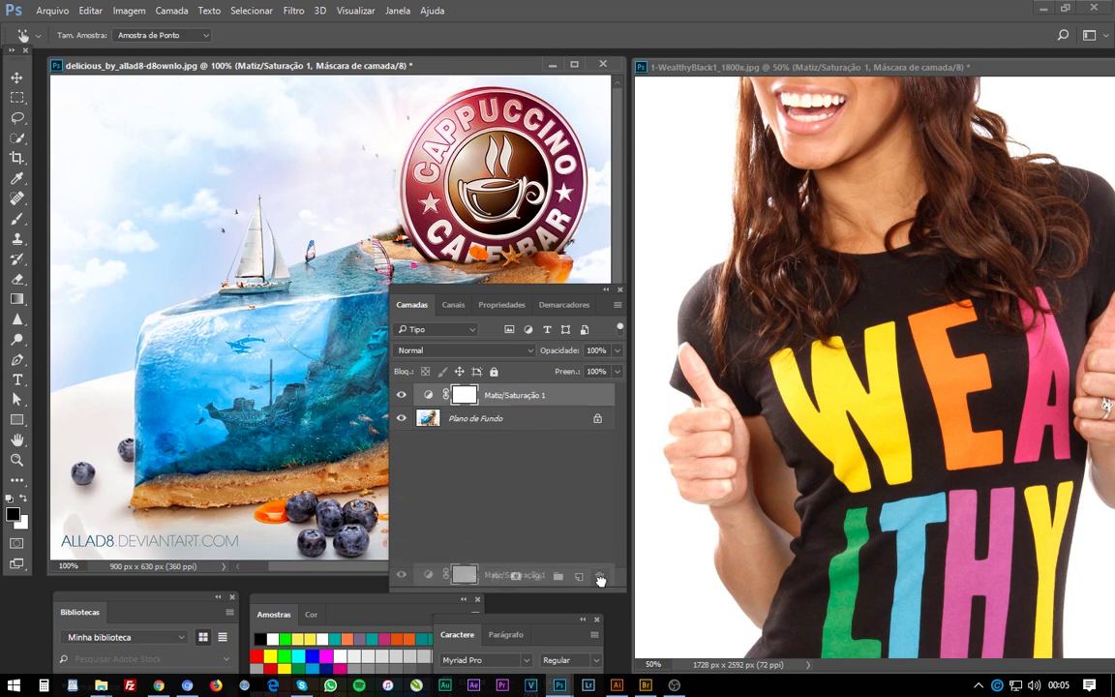
- Add a new Matiz/Saturação layer targeting Vermelhos with Matiz at -79, turning reds pink
key(s)
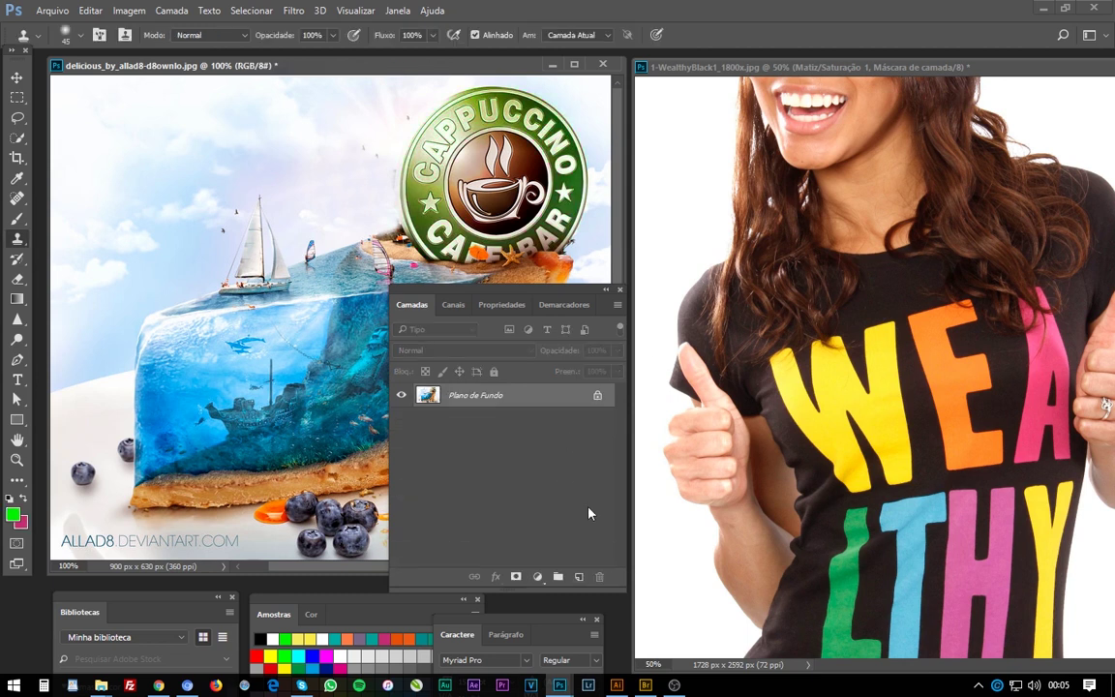
click(538, 577)
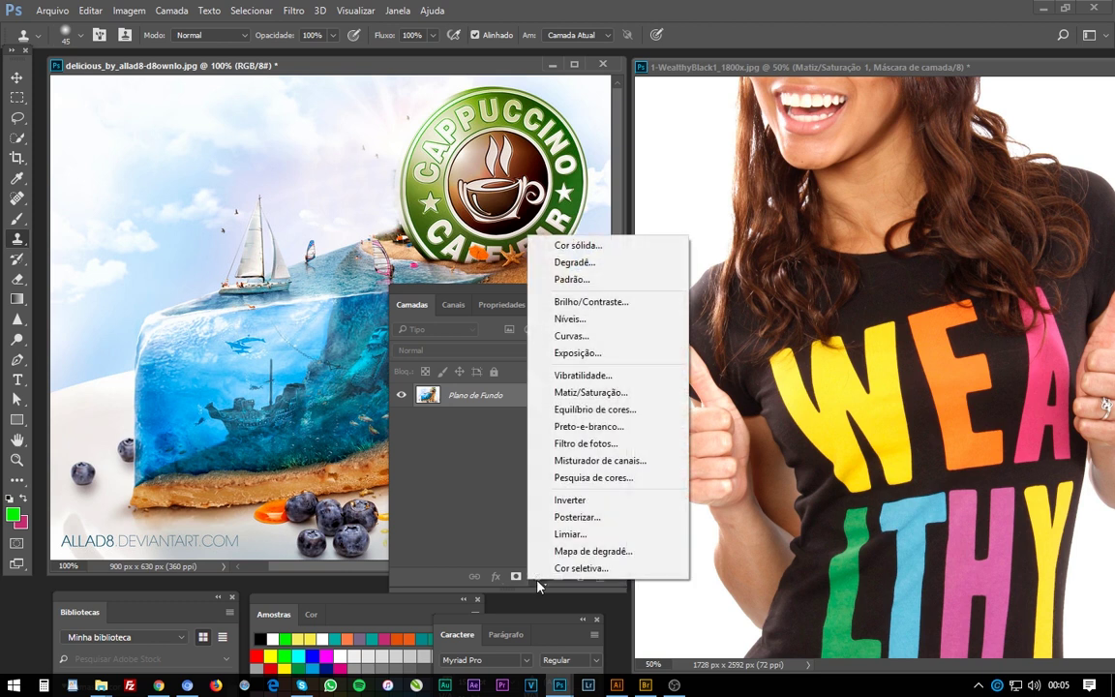
click(632, 393)
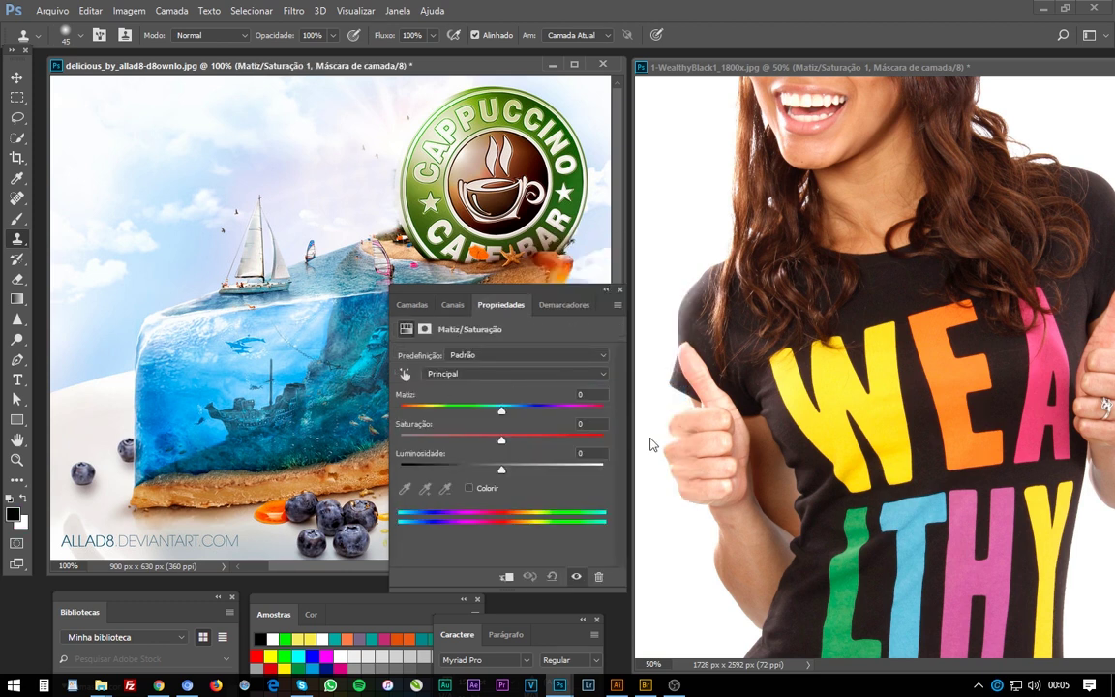
click(405, 373)
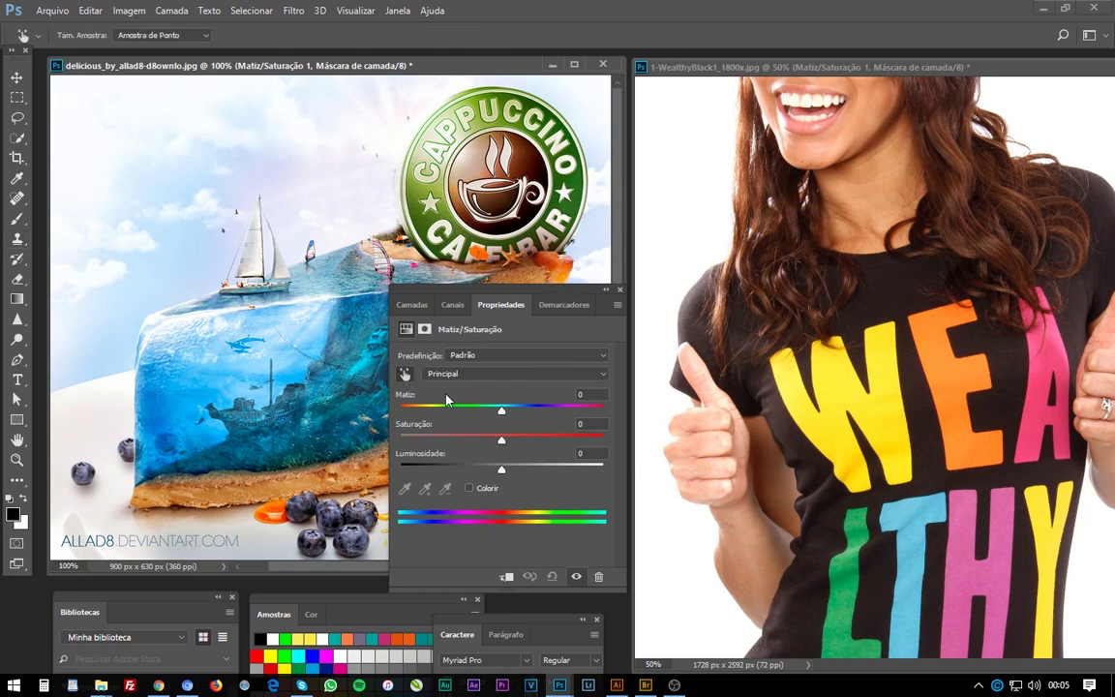
click(962, 371)
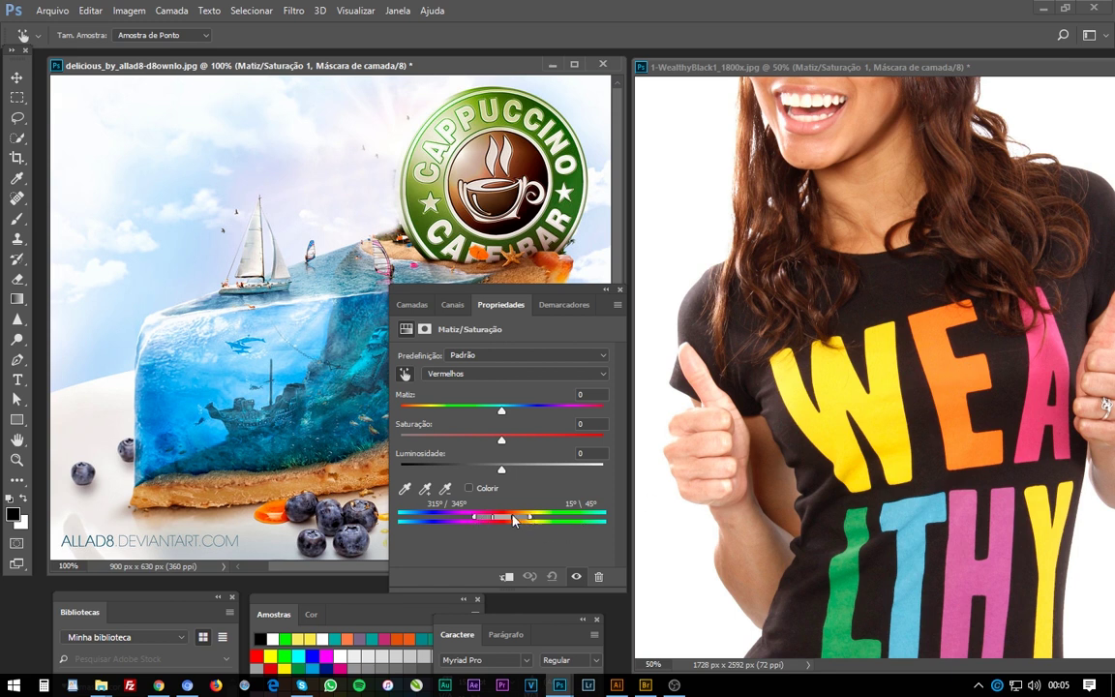
drag(530, 519, 526, 520)
mouse_move(502, 411)
mouse_down()
mouse_move(423, 414)
mouse_move(599, 415)
mouse_move(441, 411)
mouse_up()
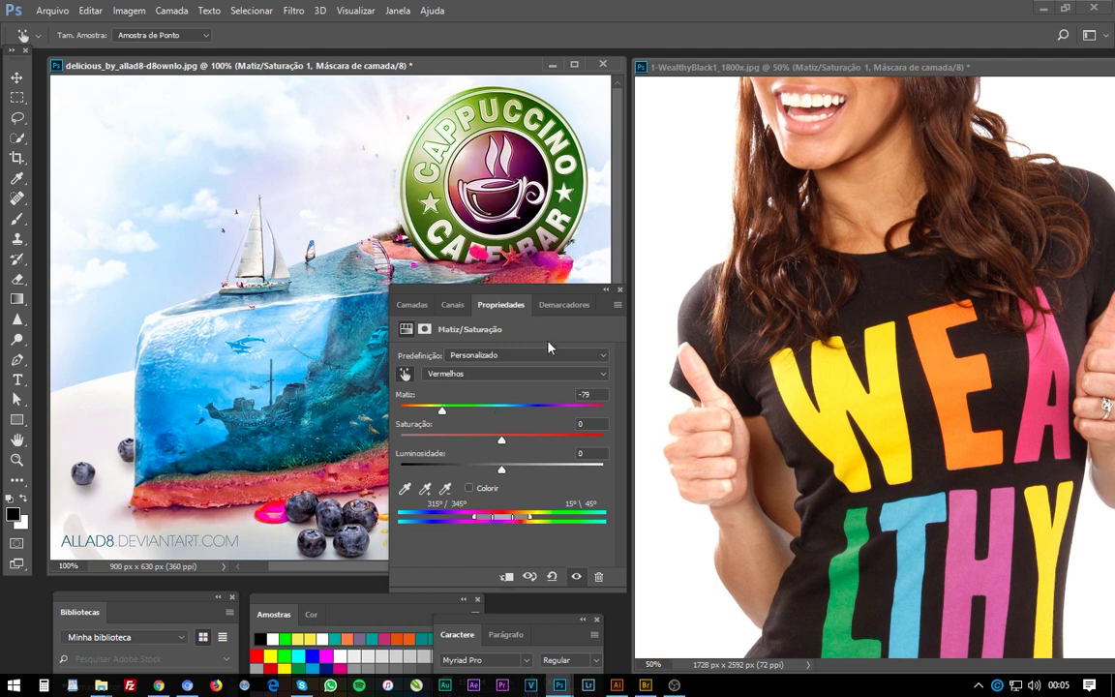
- Reset the adjustment to Padrão, switch to the WealthyBlack photo, and select Vermelhos
click(463, 357)
click(453, 338)
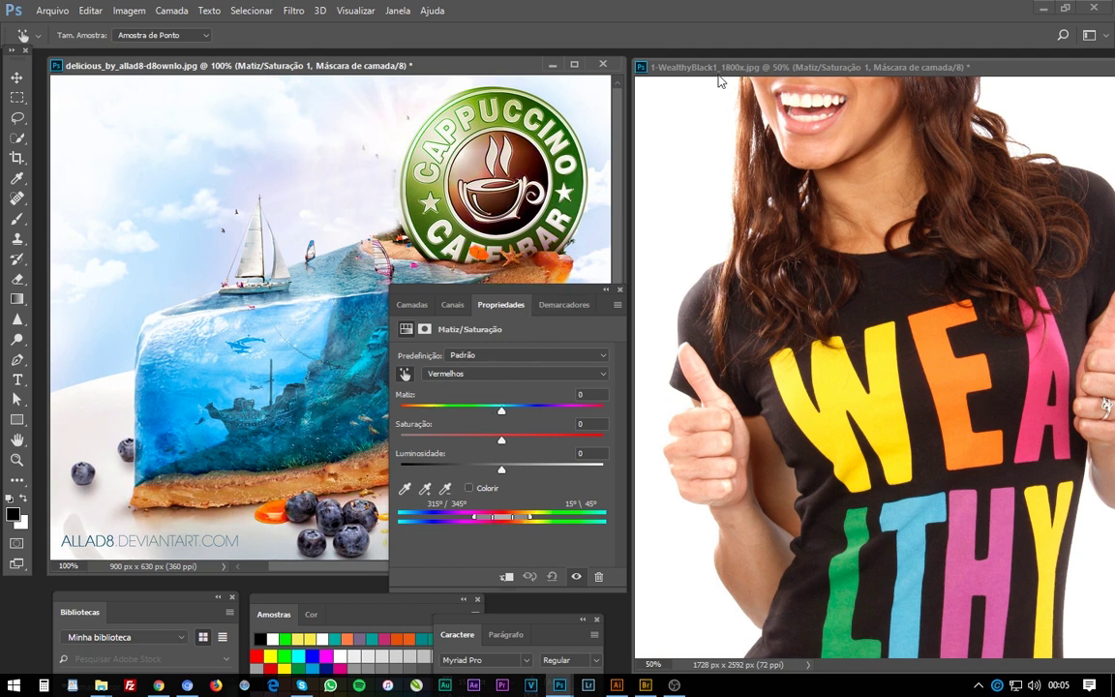
drag(718, 75, 725, 72)
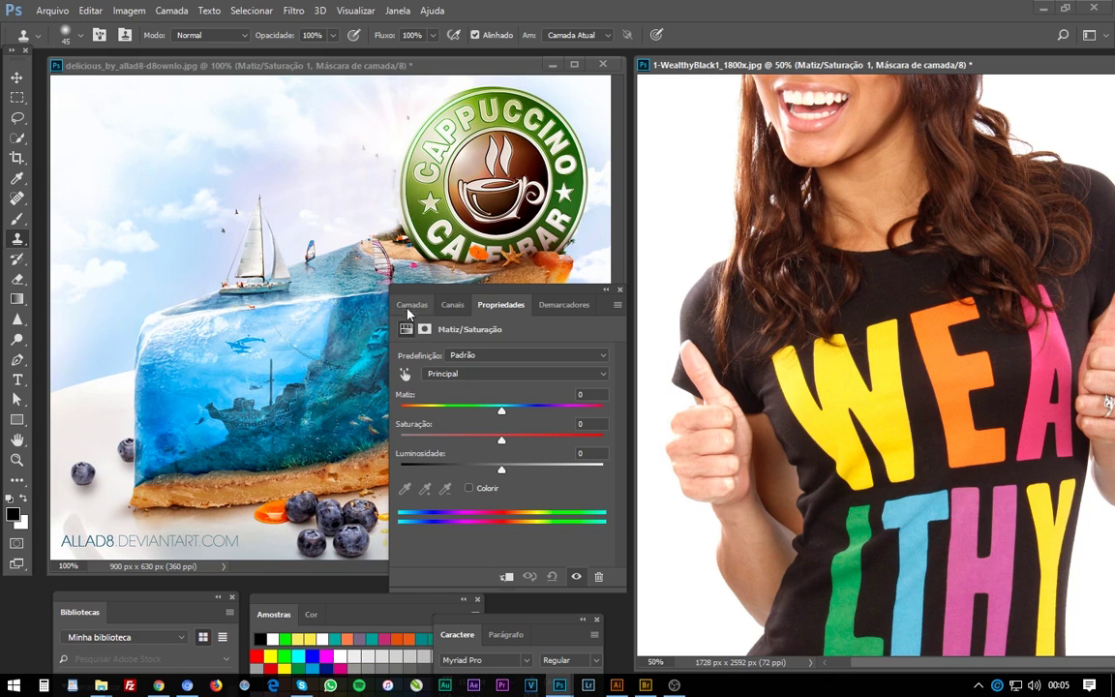
click(411, 304)
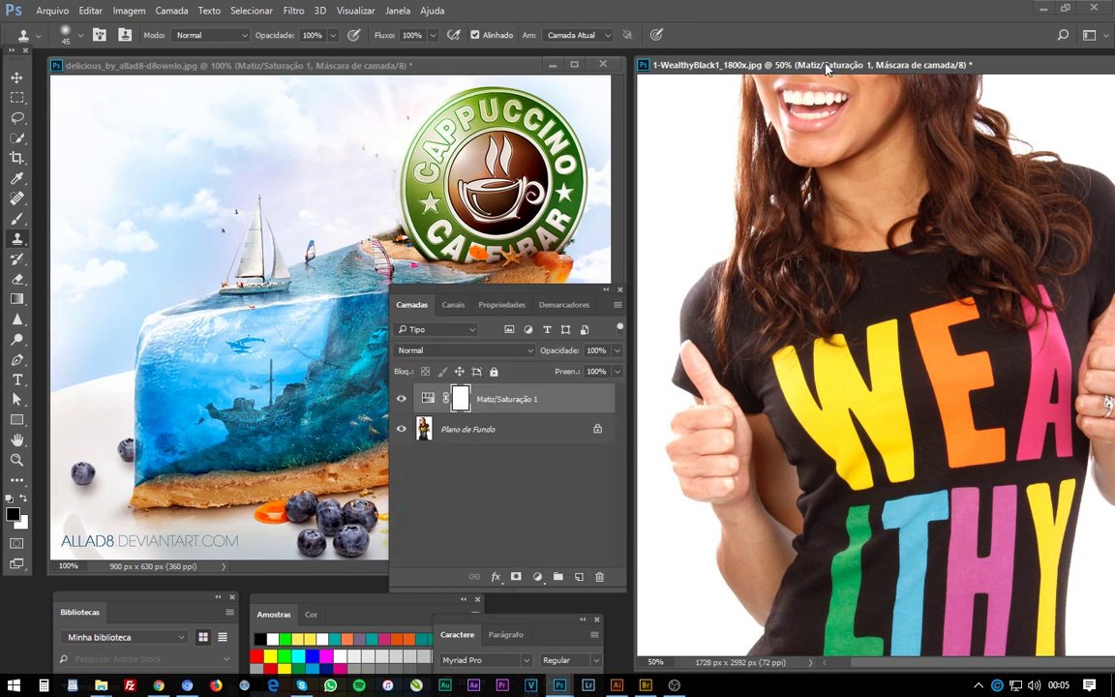
click(503, 304)
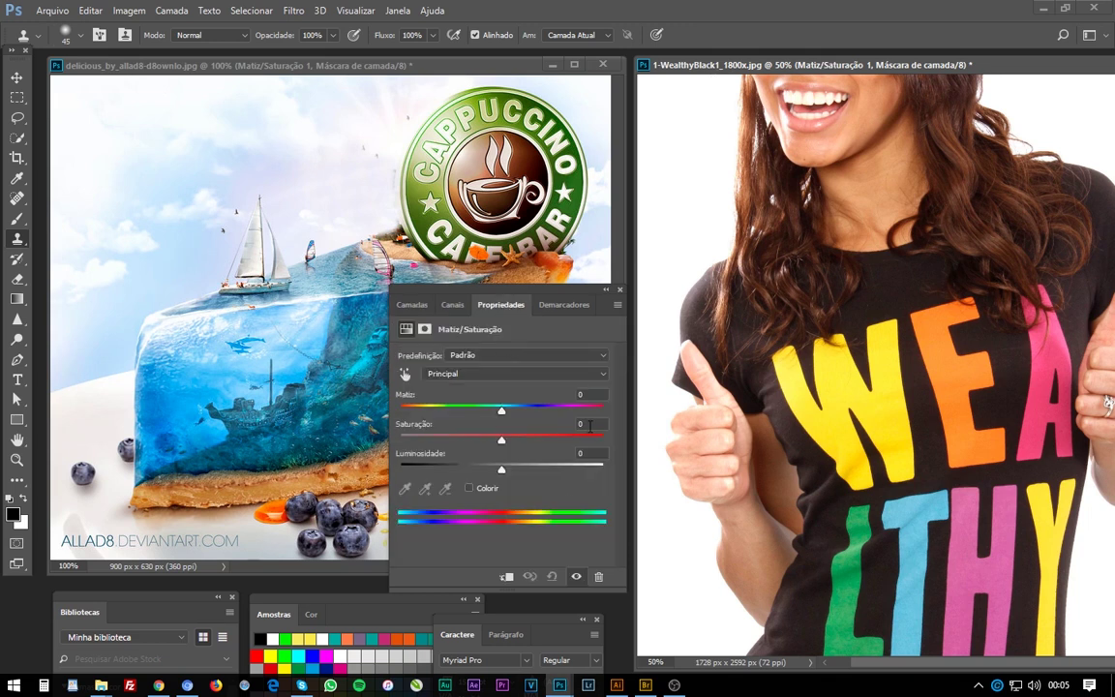
click(406, 376)
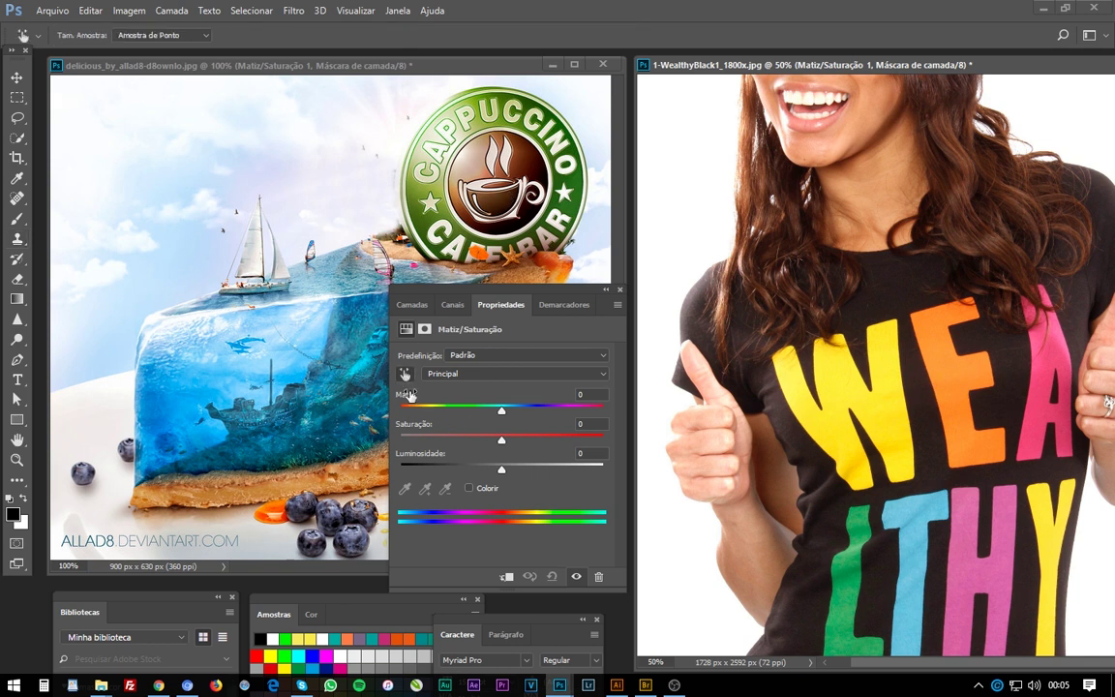
click(857, 344)
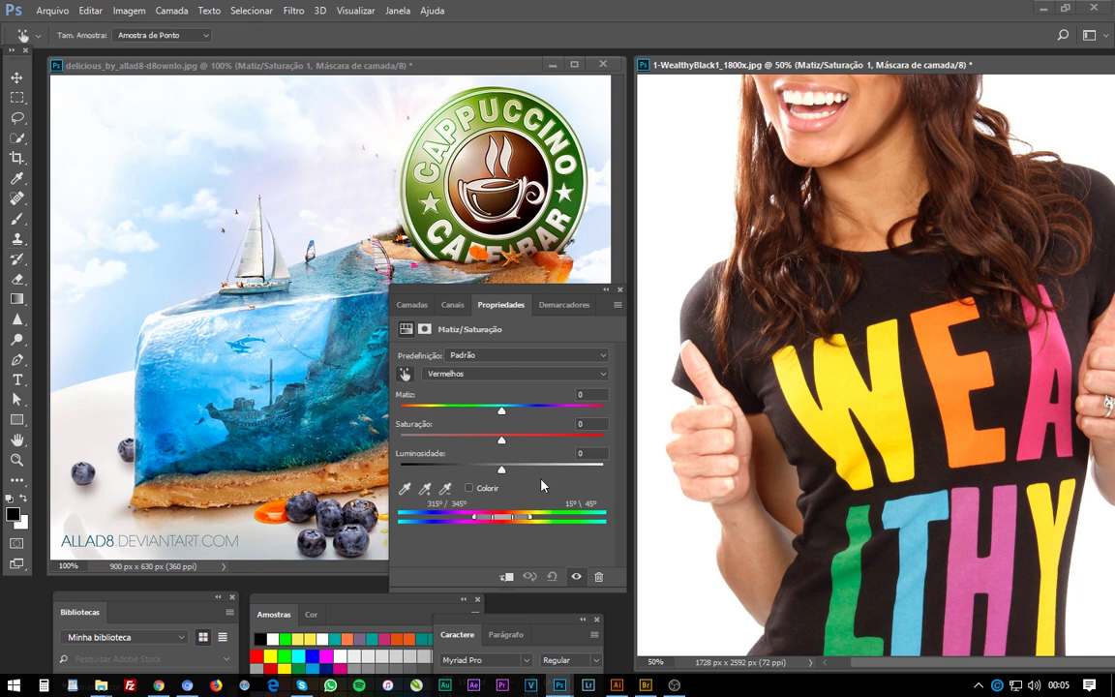
mouse_move(501, 410)
mouse_down()
mouse_move(470, 411)
mouse_move(569, 420)
mouse_move(570, 433)
mouse_up()
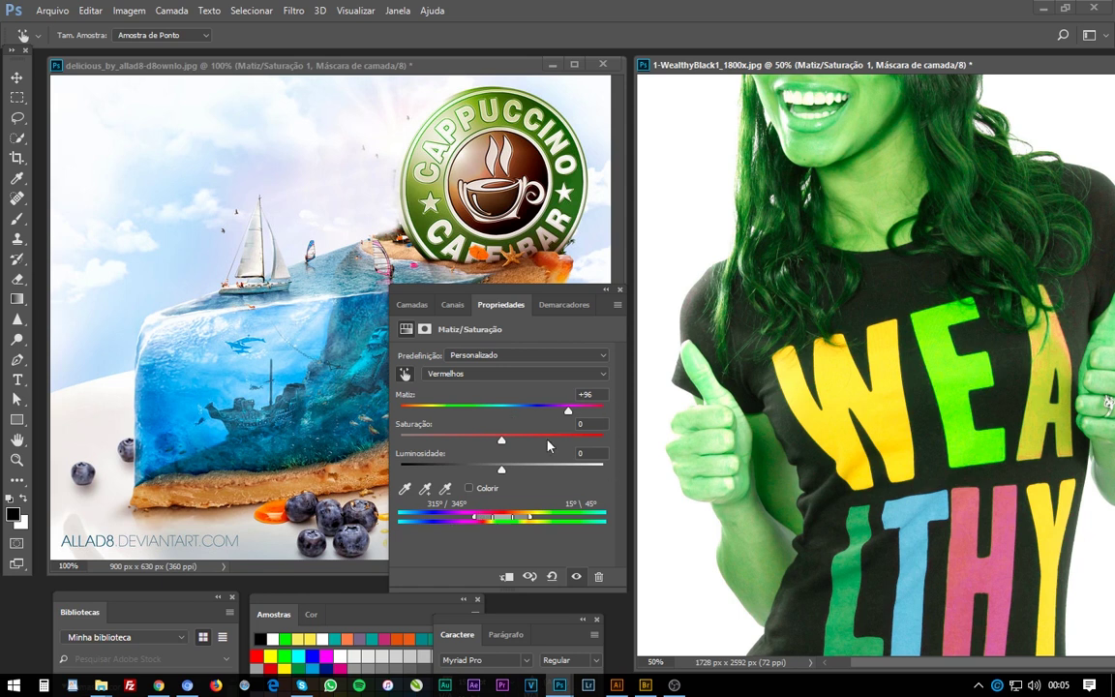
click(592, 395)
text(0)
key(Return)
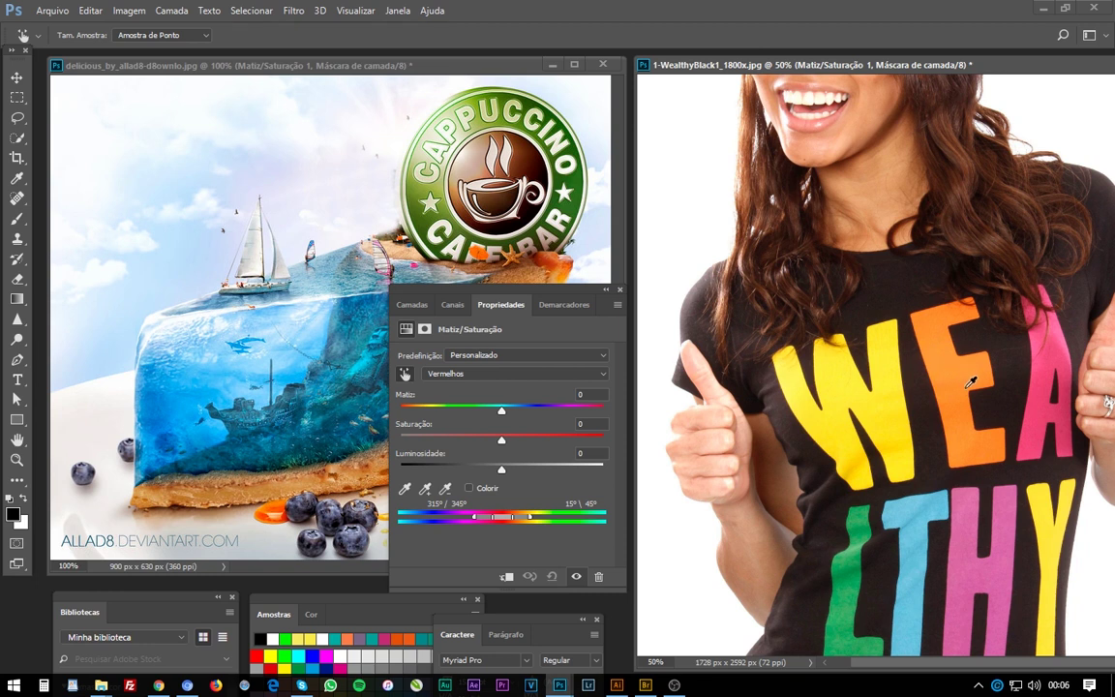
- Push Matiz on Vermelhos to +88, turning the woman's skin and hair green
drag(503, 412, 557, 411)
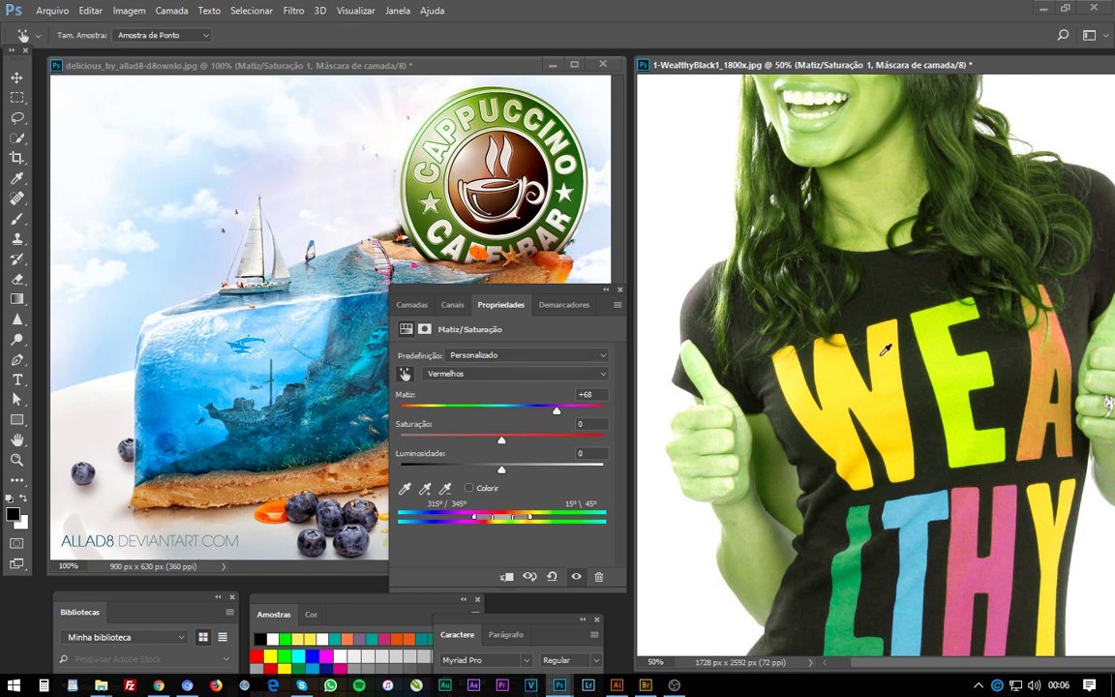
drag(558, 412, 569, 424)
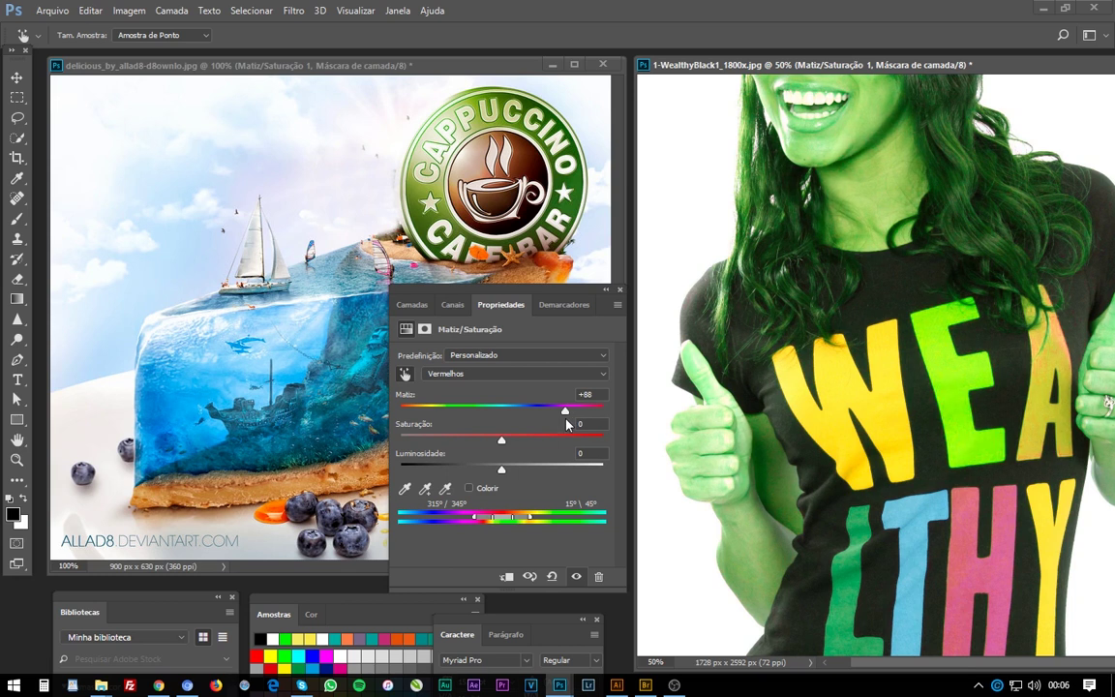